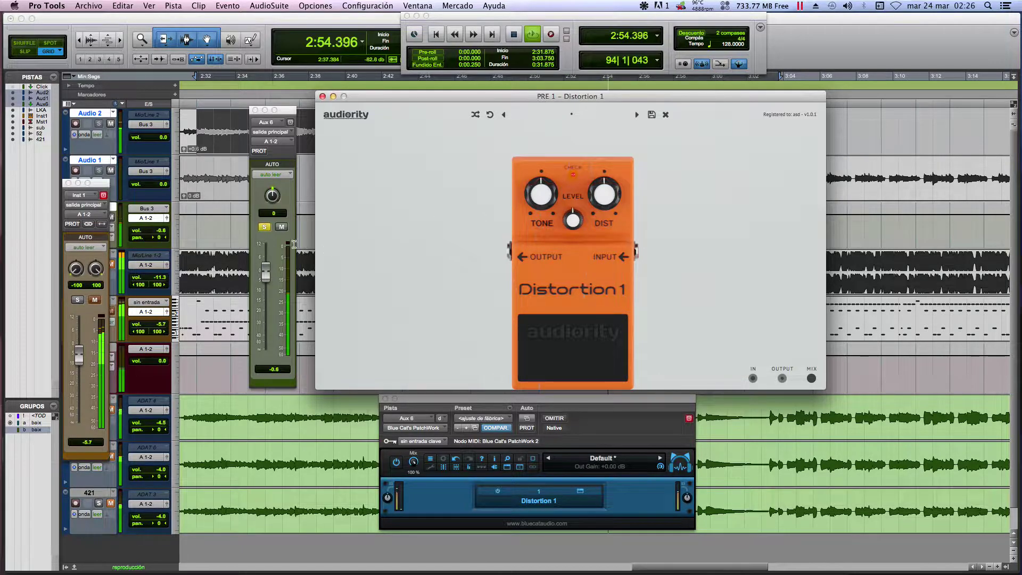
Step: Try the distortion pedal's DIST at 100%, lower it again with TONE at minimum, and toggle the pedal's bypass
left_click_drag(603, 198, 614, 116)
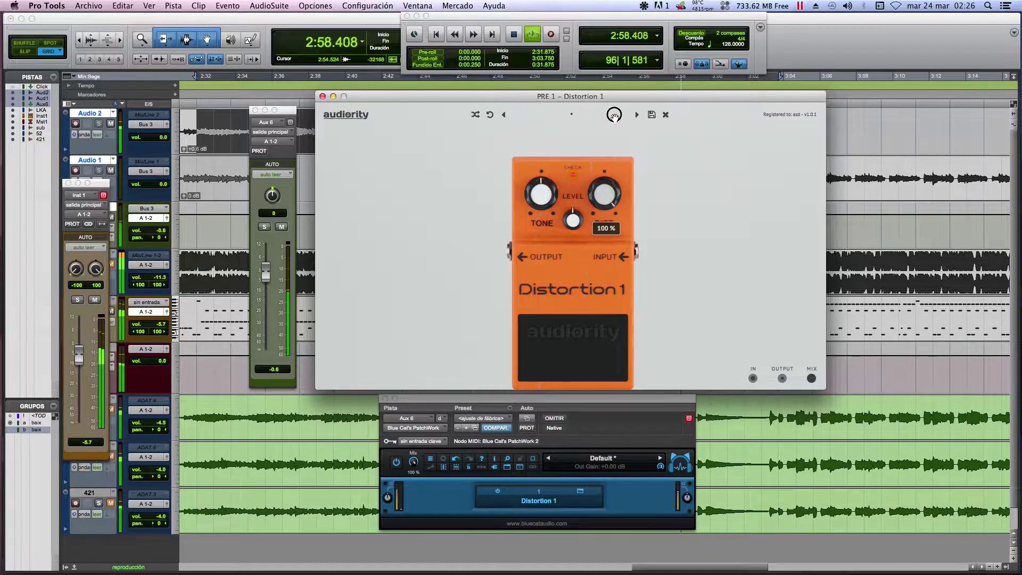
left_click_drag(609, 197, 607, 240)
left_click_drag(541, 195, 540, 274)
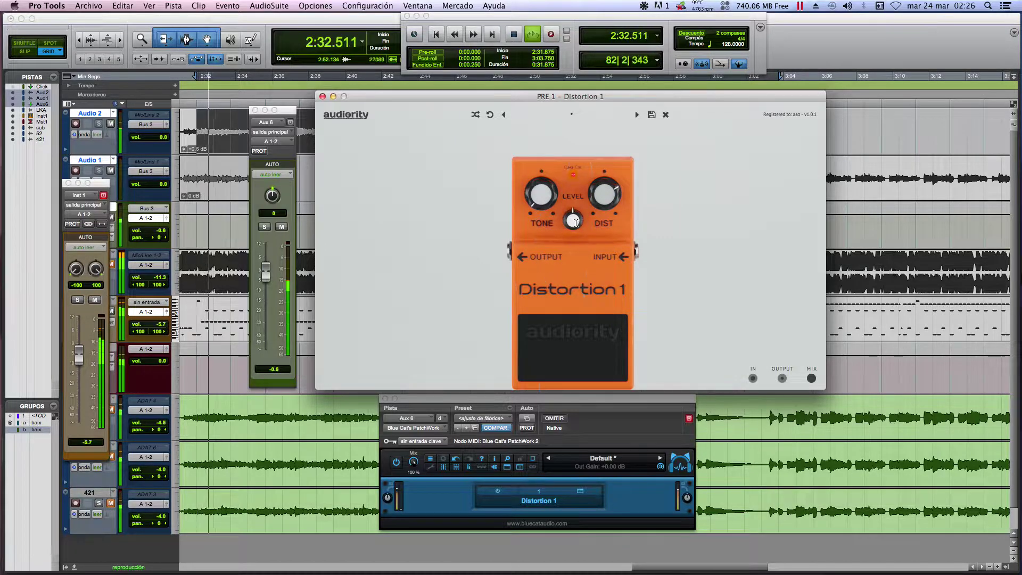
left_click_drag(606, 196, 608, 234)
left_click_drag(619, 199, 612, 199)
left_click(591, 364)
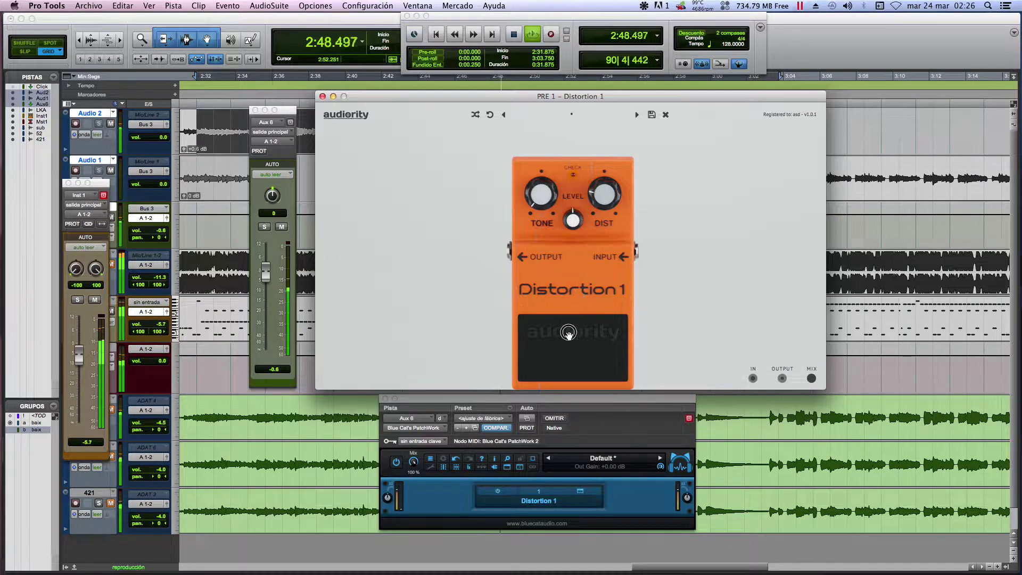
Step: Set the pedal's TONE to 28%, readjust DIST, and lower LEVEL slightly
left_click_drag(543, 204, 549, 157)
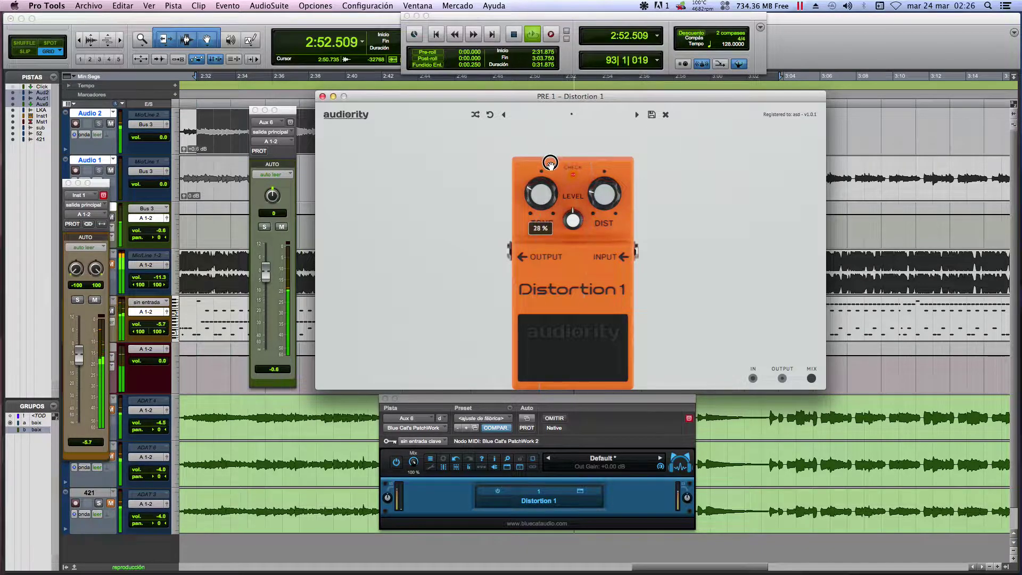
left_click_drag(598, 197, 603, 162)
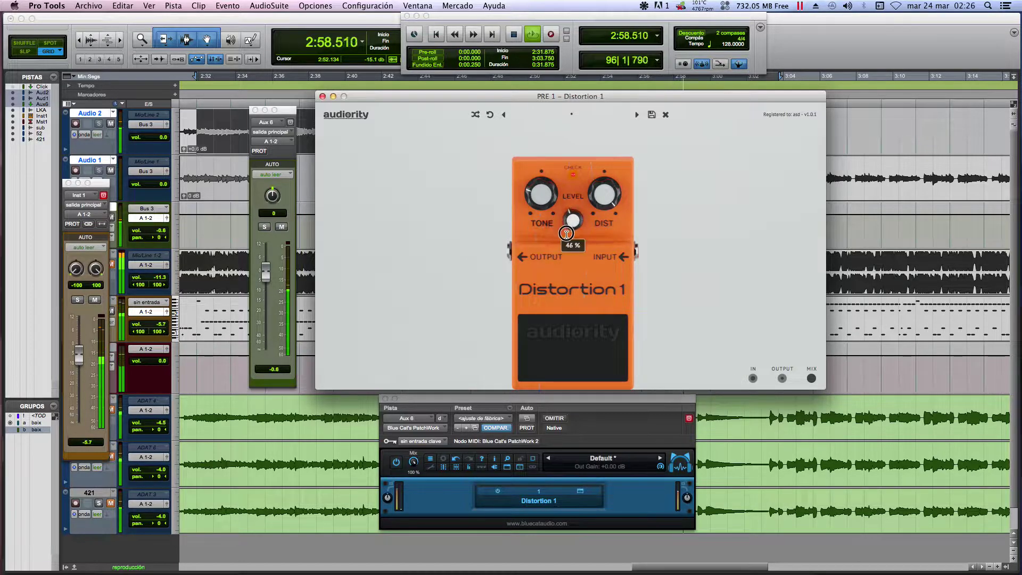
mouse_move(566, 234)
left_mouse_down()
mouse_move(564, 310)
mouse_move(569, 237)
left_mouse_up()
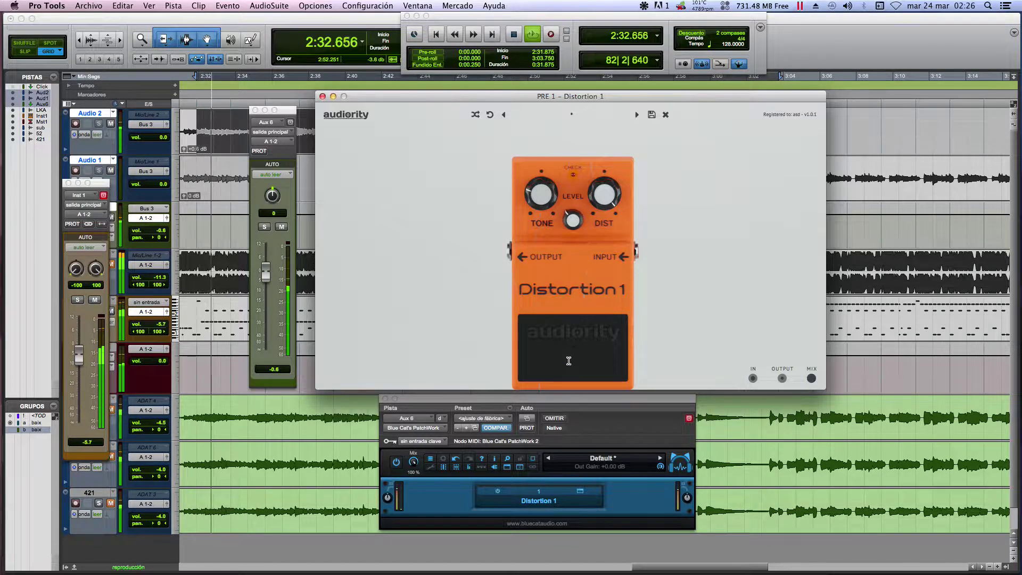
Step: Lower the pedal's TONE and LEVEL and compare the playback with the pedal bypassed and active
left_click_drag(540, 195, 568, 260)
left_click_drag(572, 214, 572, 225)
left_click(576, 340)
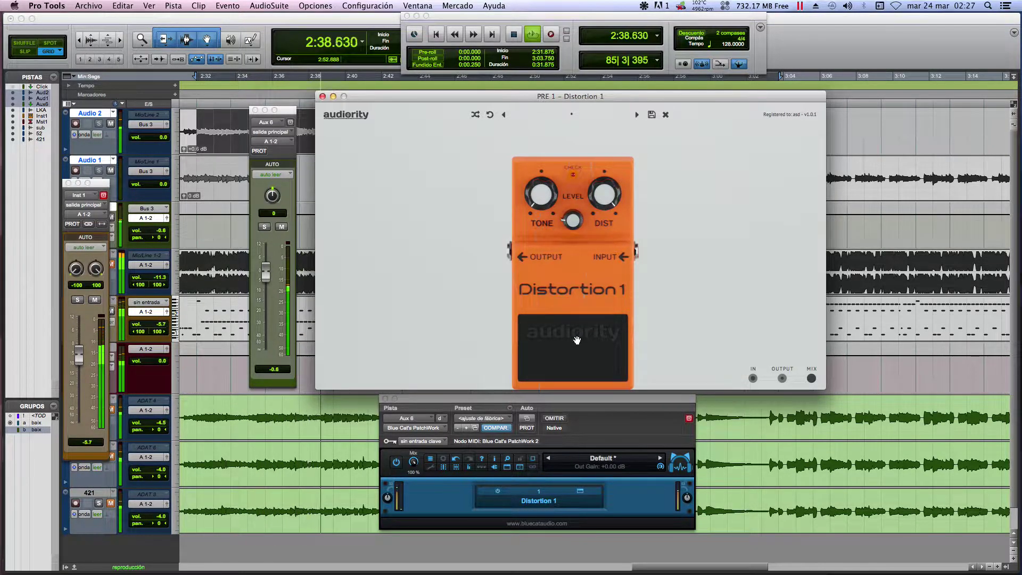
left_click(582, 358)
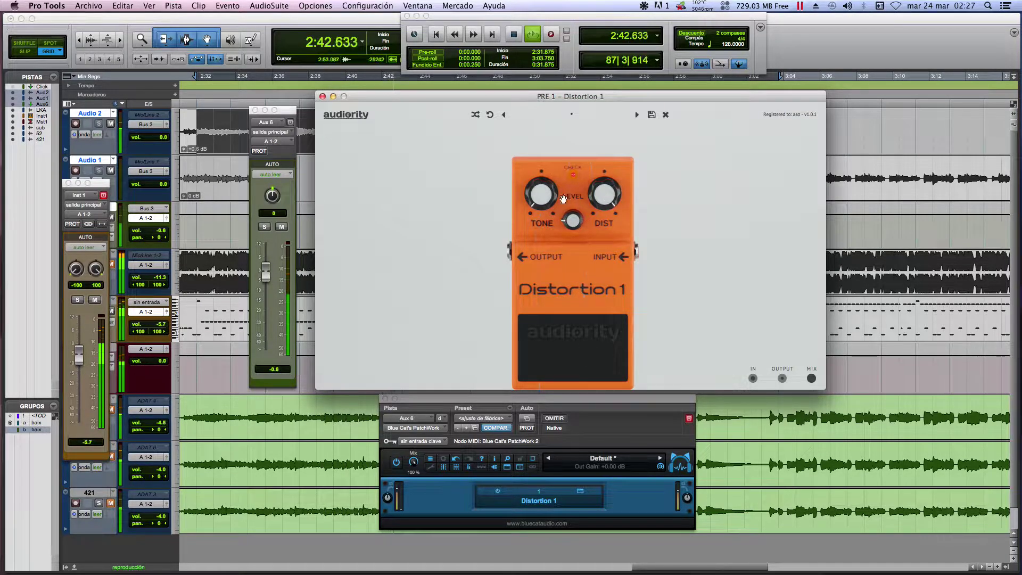
Step: Set the pedal's LEVEL to 34%, readjust TONE and DIST, and toggle the bypass
left_click_drag(553, 194, 595, 217)
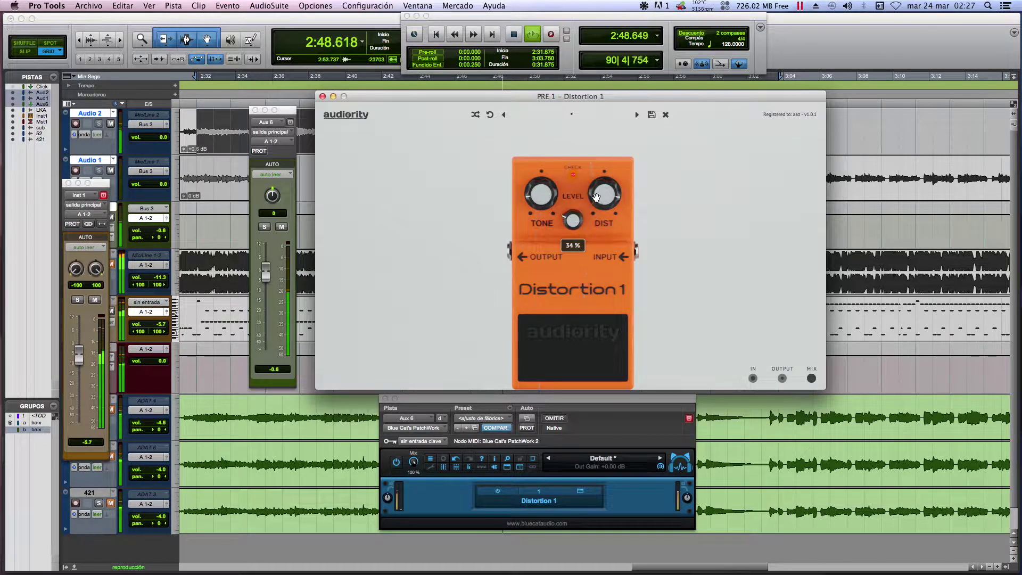
left_click_drag(596, 197, 597, 197)
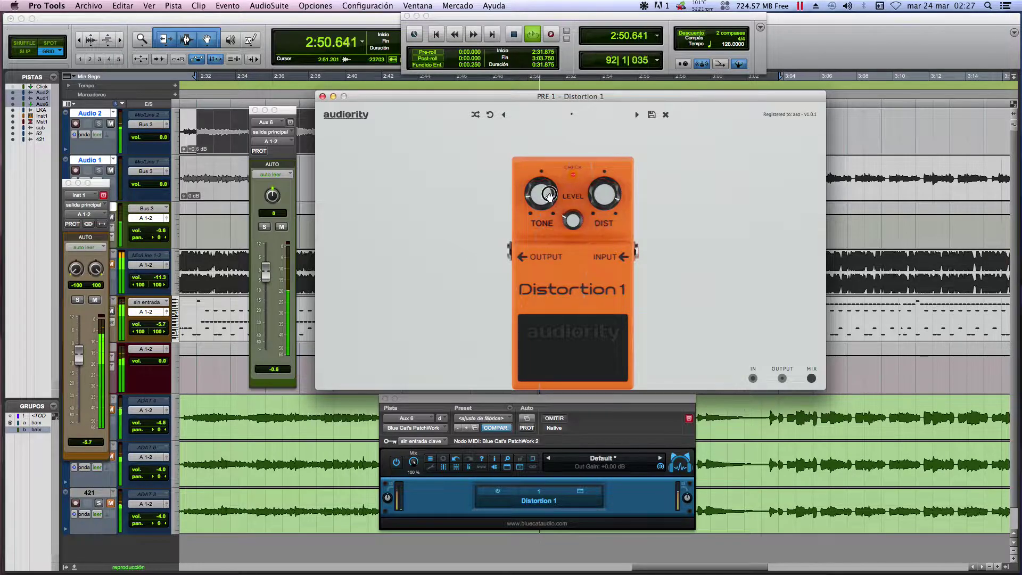
left_click(580, 328)
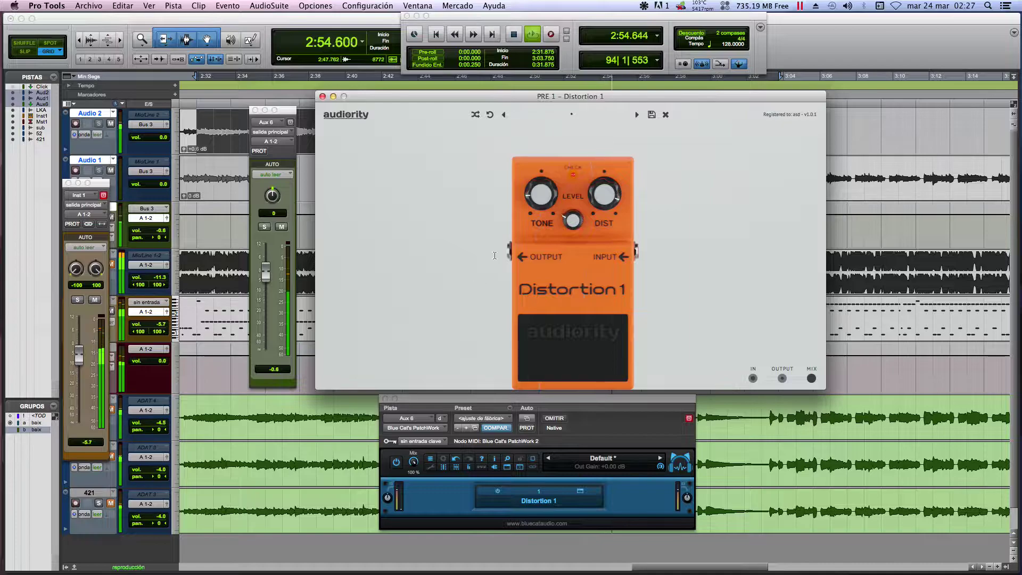
Step: Turn the pedal's TONE to minimum and DIST to its midpoint, and compare the sound with the pedal bypassed and active
left_click_drag(542, 187, 665, 281)
left_click_drag(612, 212, 606, 229)
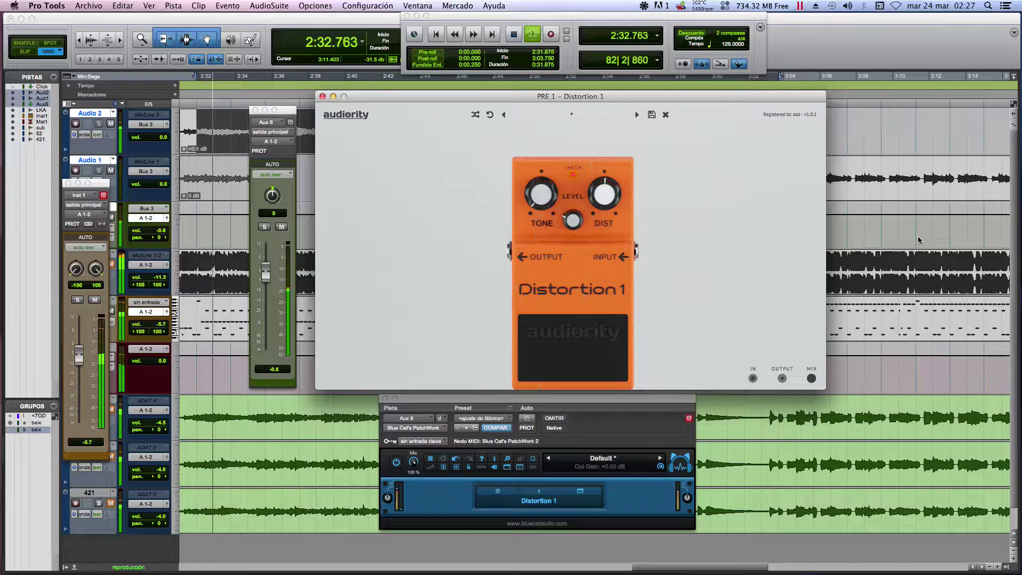
left_click(591, 339)
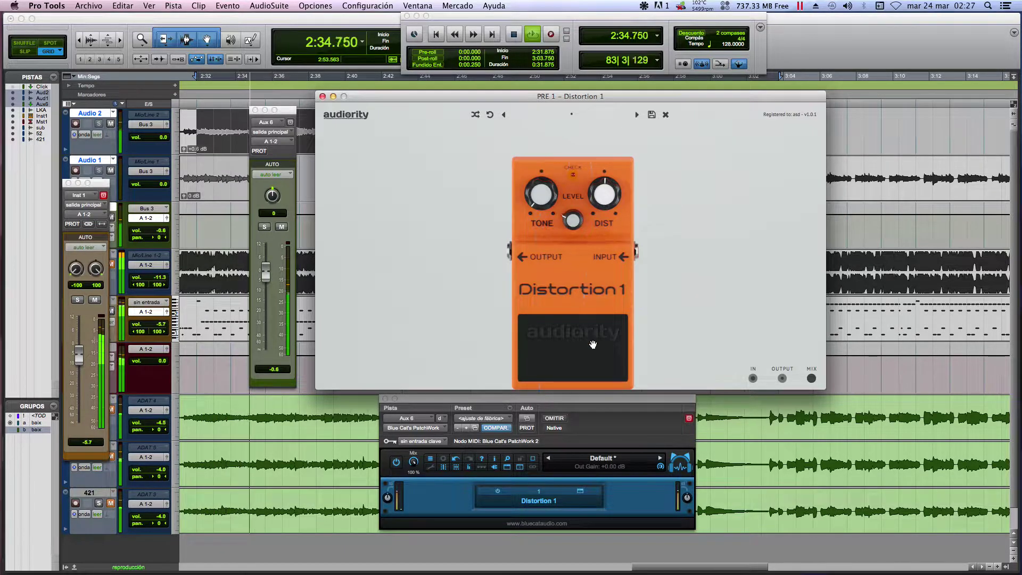
left_click(592, 345)
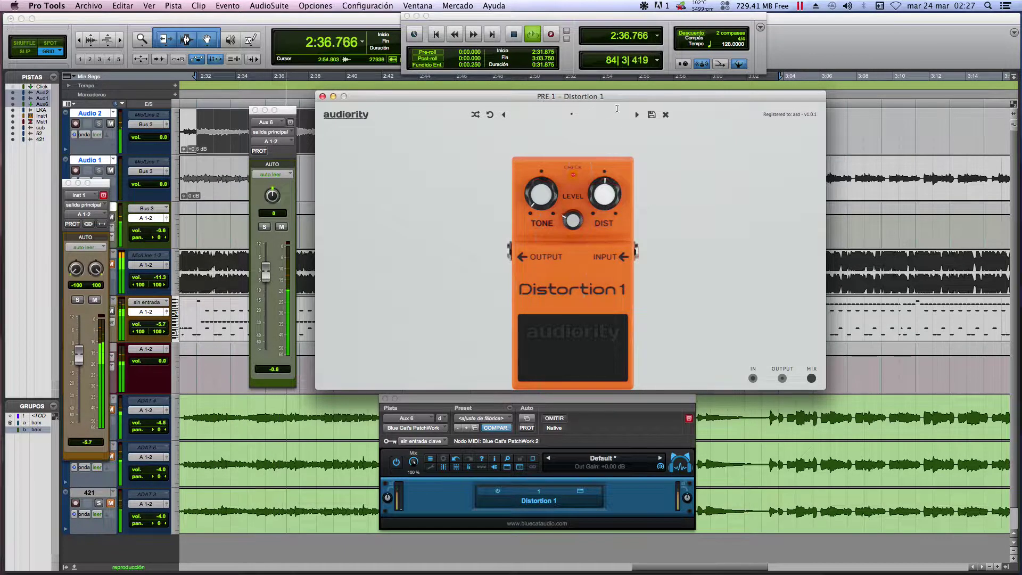
Step: Move the Distortion 1 window clear of the tracks, play the last Audio 1 clip, and toggle the pedal's bypass
left_click_drag(614, 98, 605, 239)
key("super+bracketleft")
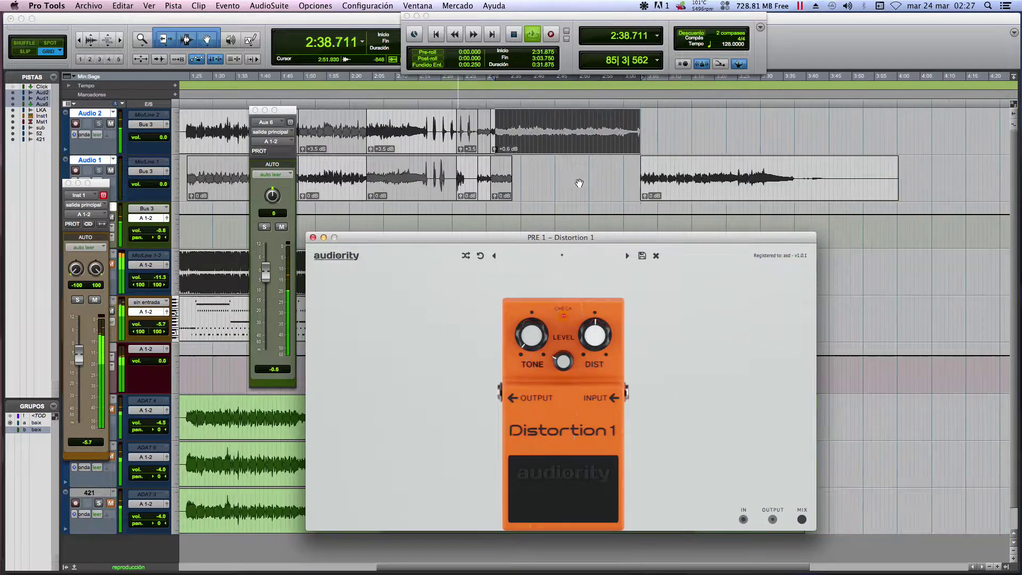
left_click(704, 197)
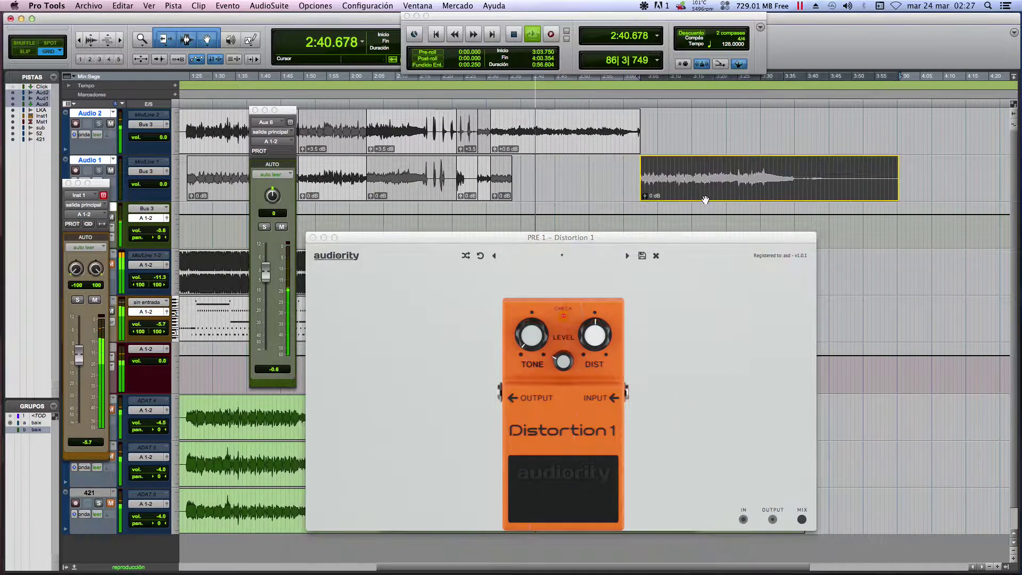
key("space")
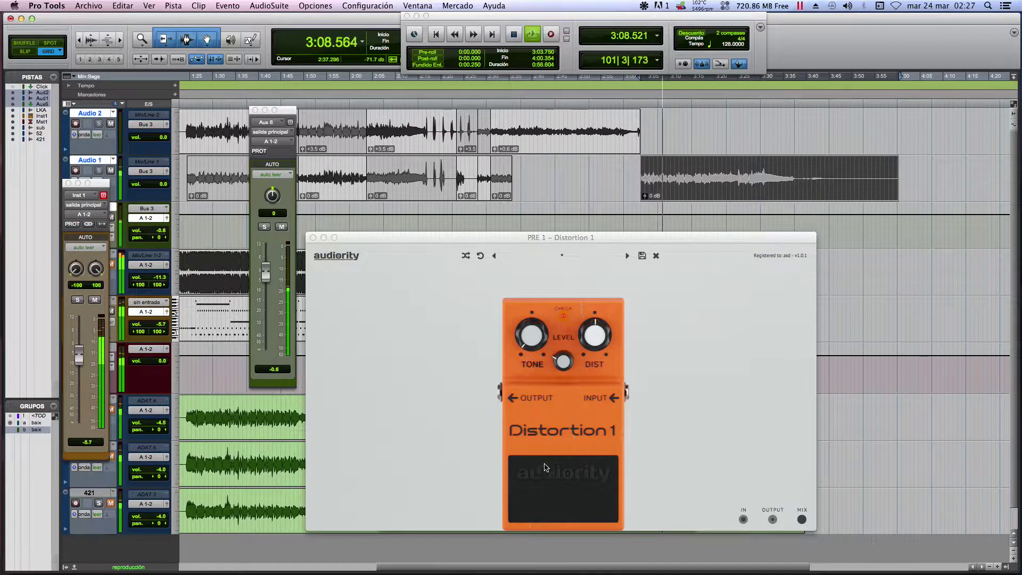
left_click(552, 471)
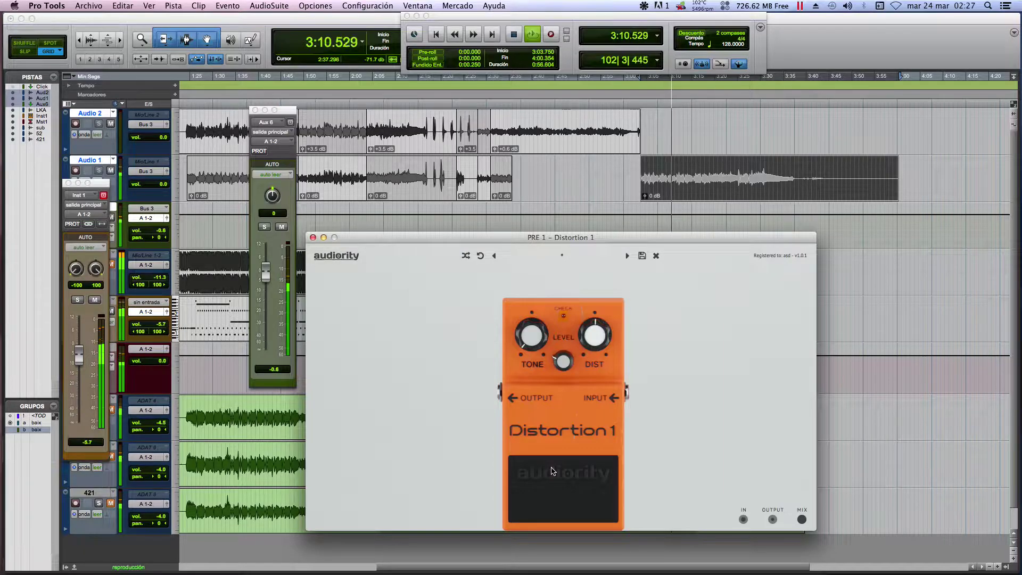
Step: Play the range 1:24.375 to 2:03.750 on Audio 1 and Audio 2, and close the Aux 6 and Inst 1 channel windows
left_click(335, 182)
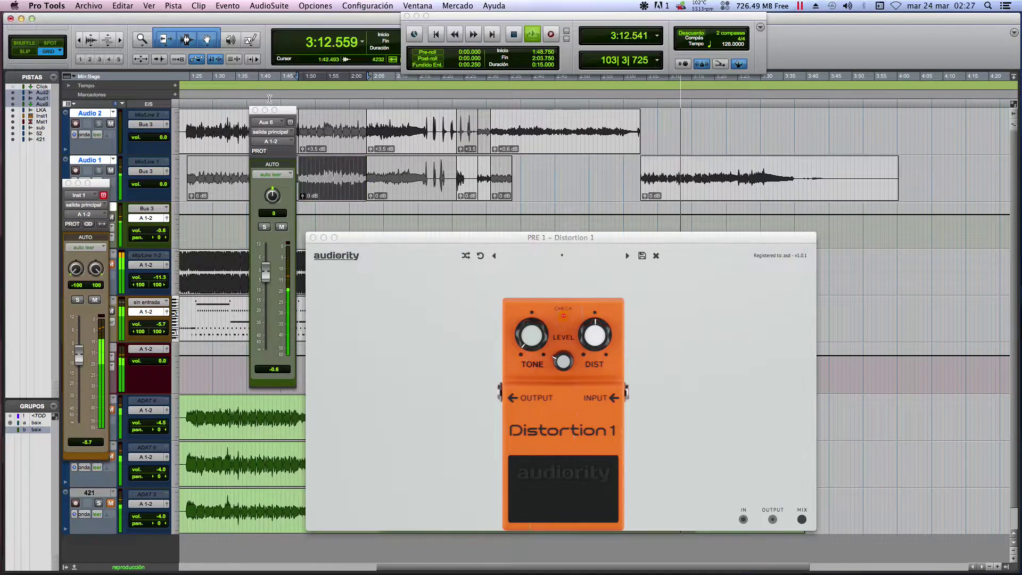
left_click(255, 111)
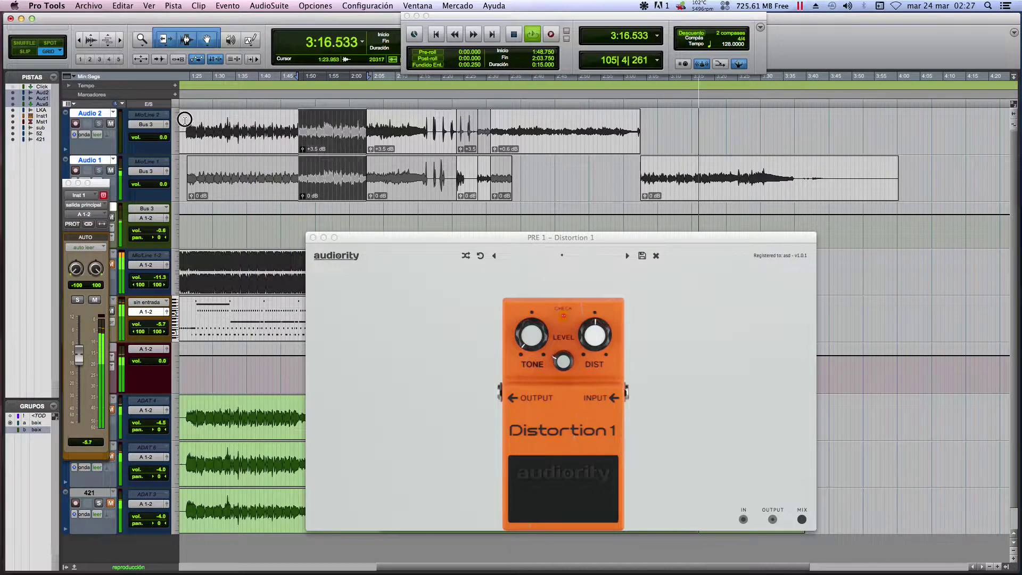
left_click(185, 120, "shift")
key("space")
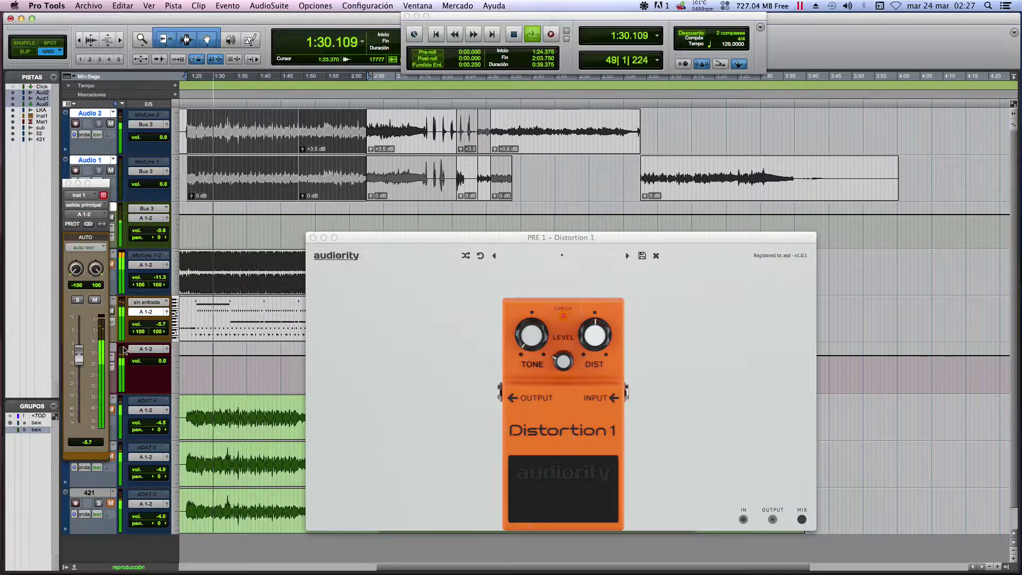
left_click(68, 184)
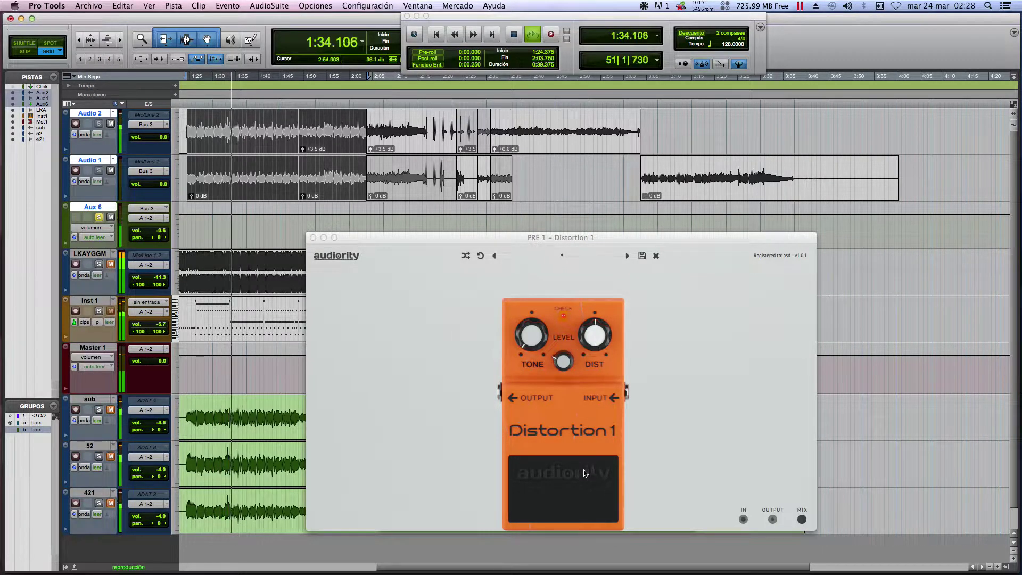
Step: Raise the pedal's TONE, take Aux 6 out of solo, and compare the pedal bypassed and active in the mix
left_click(585, 468)
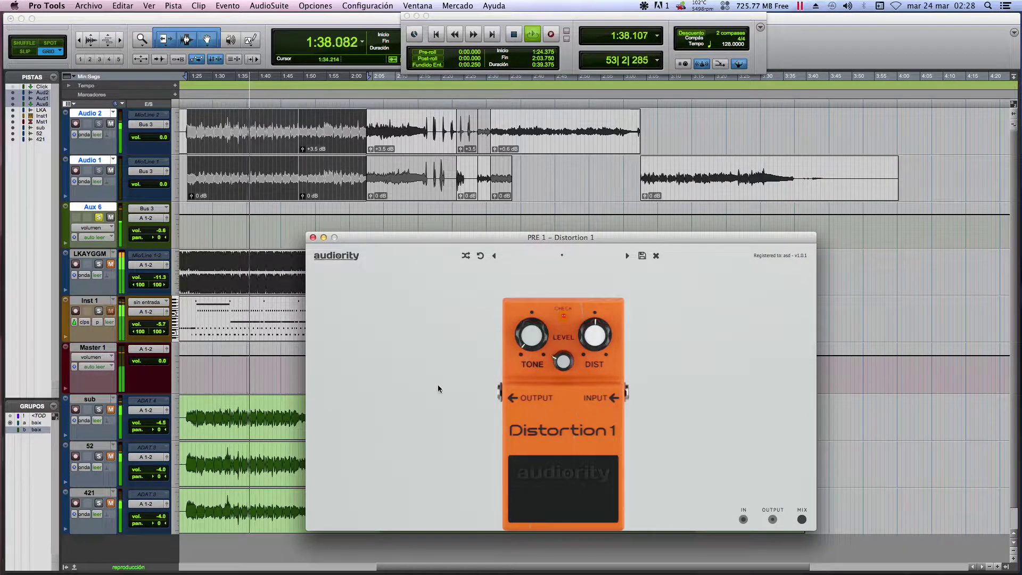
left_click_drag(531, 335, 536, 285)
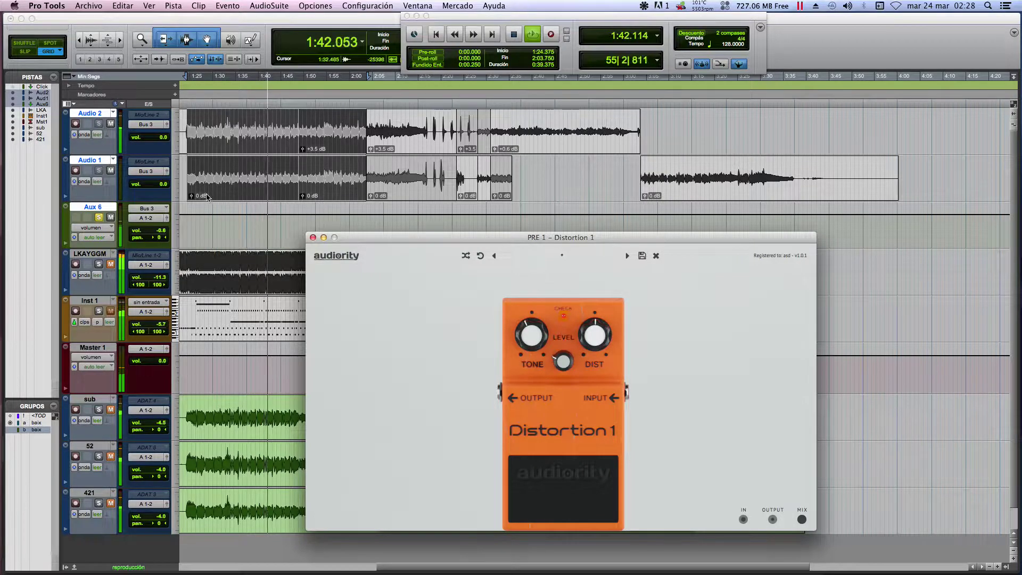
left_click(98, 217)
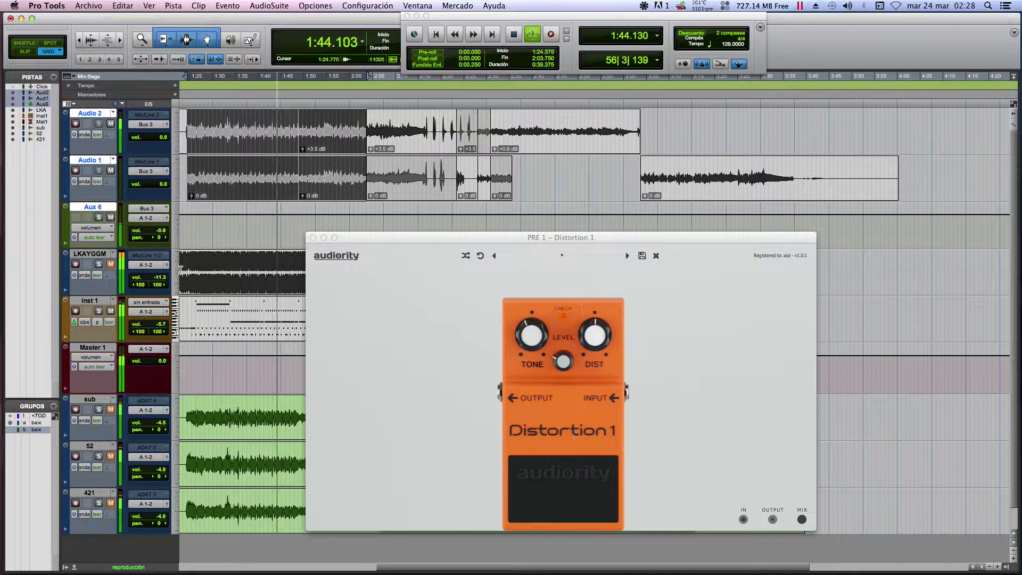
left_click(555, 486)
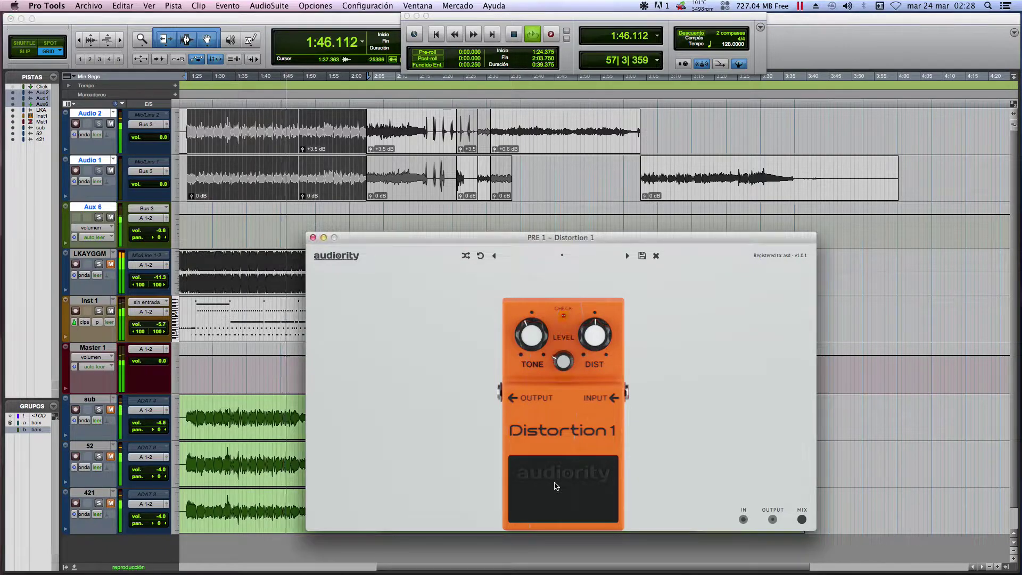
left_click(555, 485)
Step: Set the pedal's LEVEL to 40%, raise DIST past its midpoint, and lower TONE close to minimum
left_click_drag(563, 361, 594, 321)
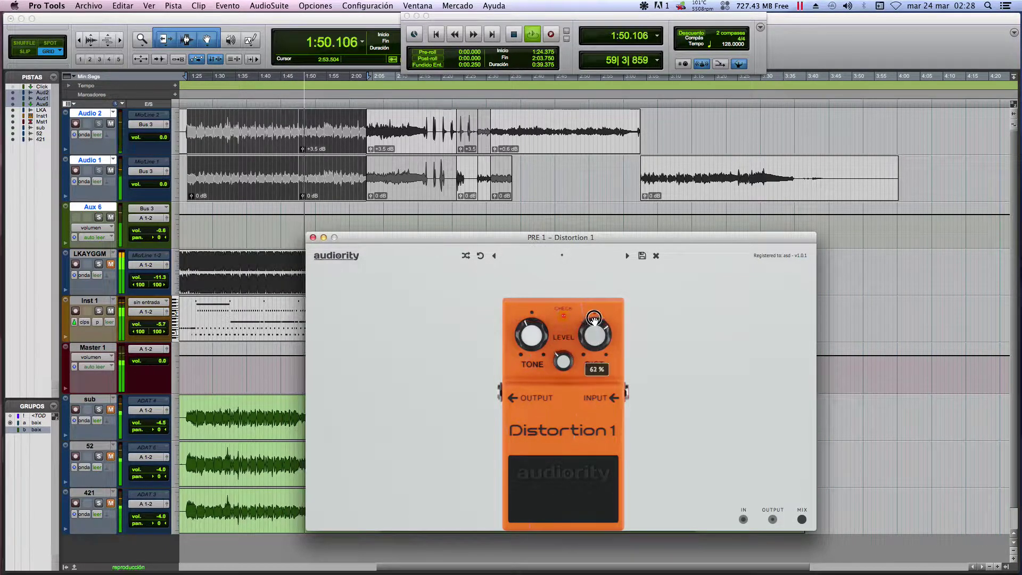
mouse_move(536, 345)
left_click_drag(538, 349, 538, 368)
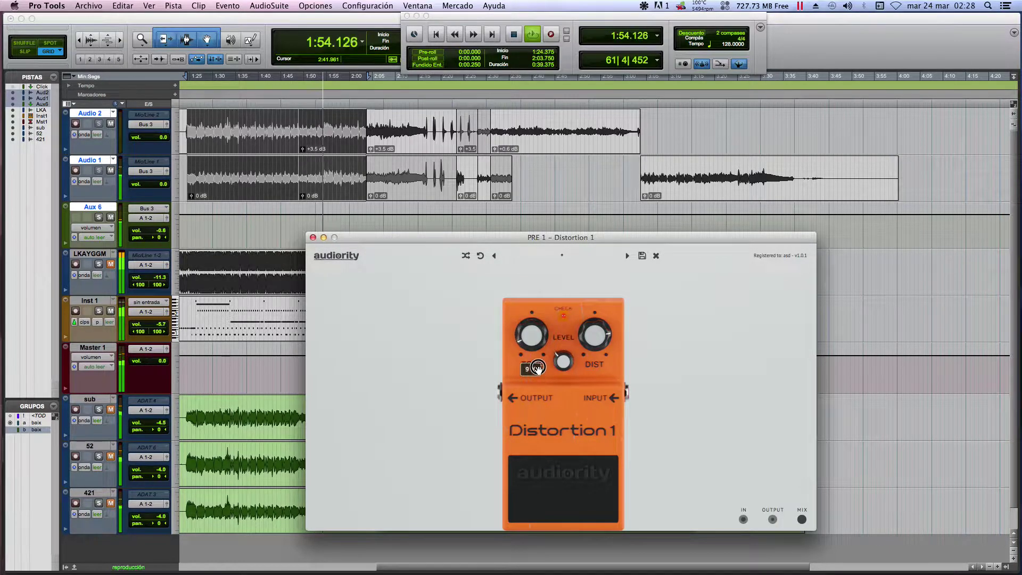
mouse_move(567, 364)
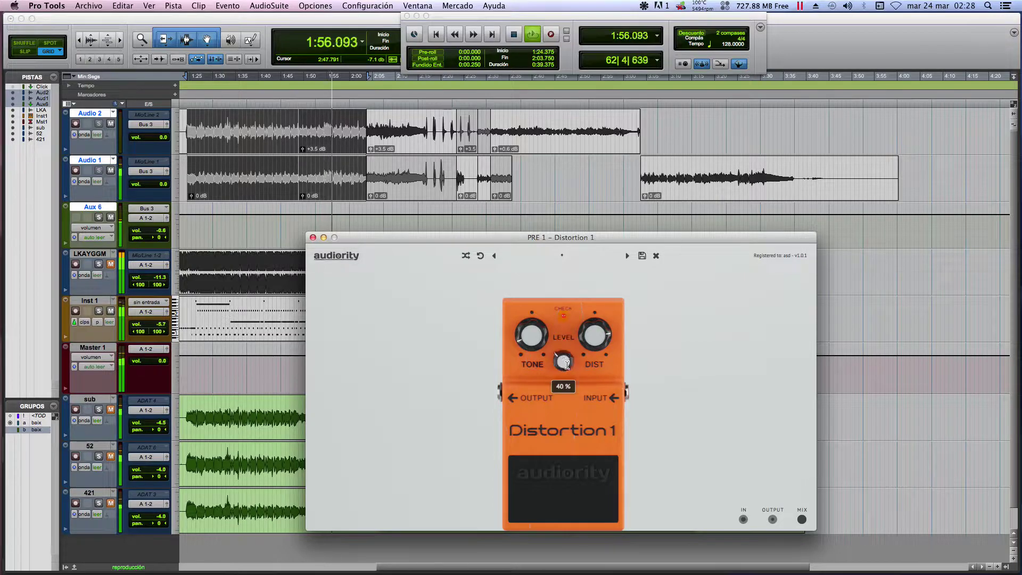
Step: Lower DIST, readjust TONE, and raise LEVEL well past its midpoint, comparing the pedal bypassed and active
left_click_drag(594, 334, 588, 428)
left_click_drag(530, 347, 531, 343)
left_click_drag(566, 377, 595, 306)
left_click(555, 490)
left_click(568, 483)
Step: Set the pedal's TONE to 50% and DIST to 28%, and try TONE at 100%
left_click_drag(529, 341, 527, 330)
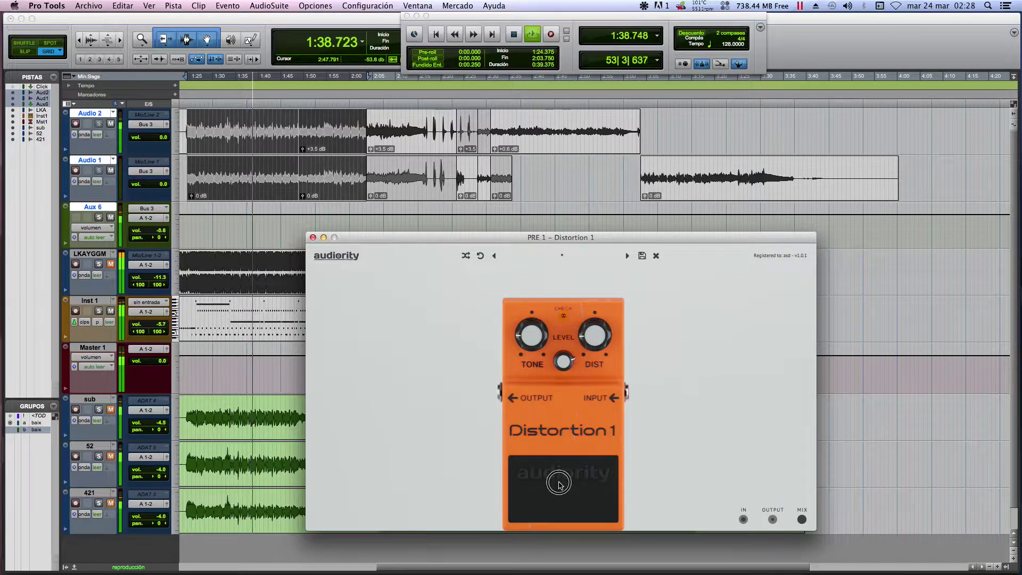
left_click_drag(594, 335, 545, 293)
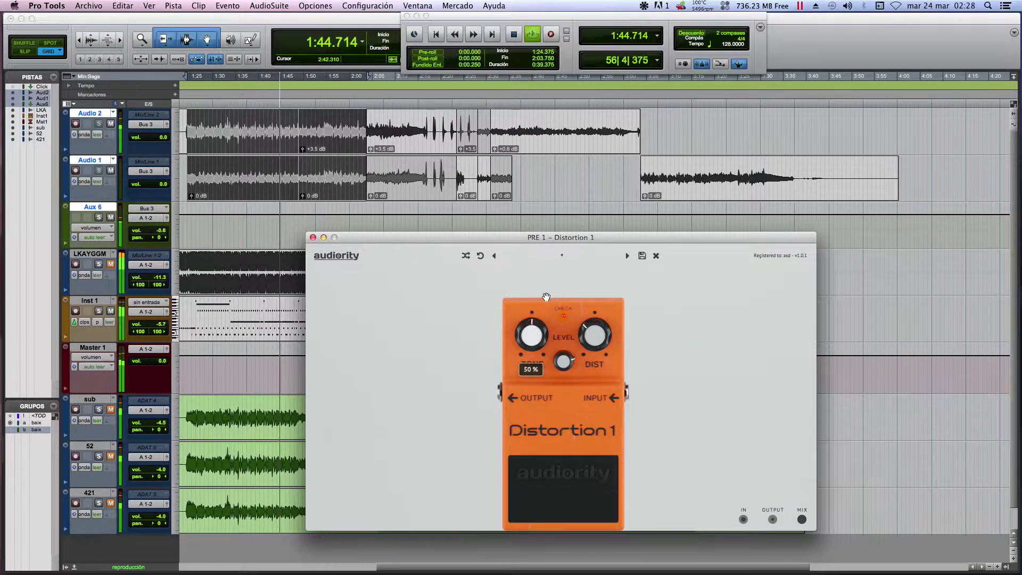
left_click_drag(598, 341, 595, 352)
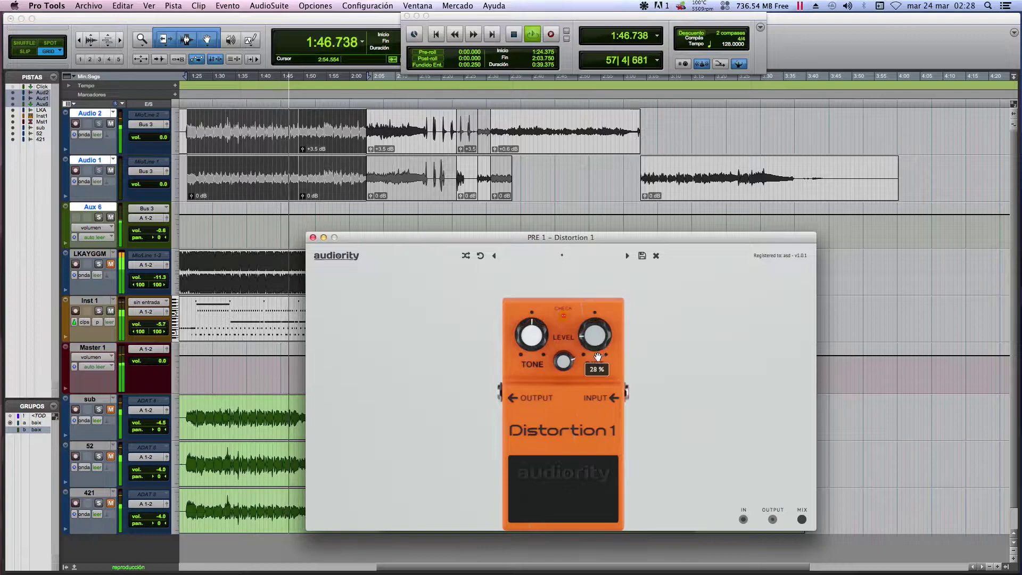
left_click_drag(537, 336, 558, 233)
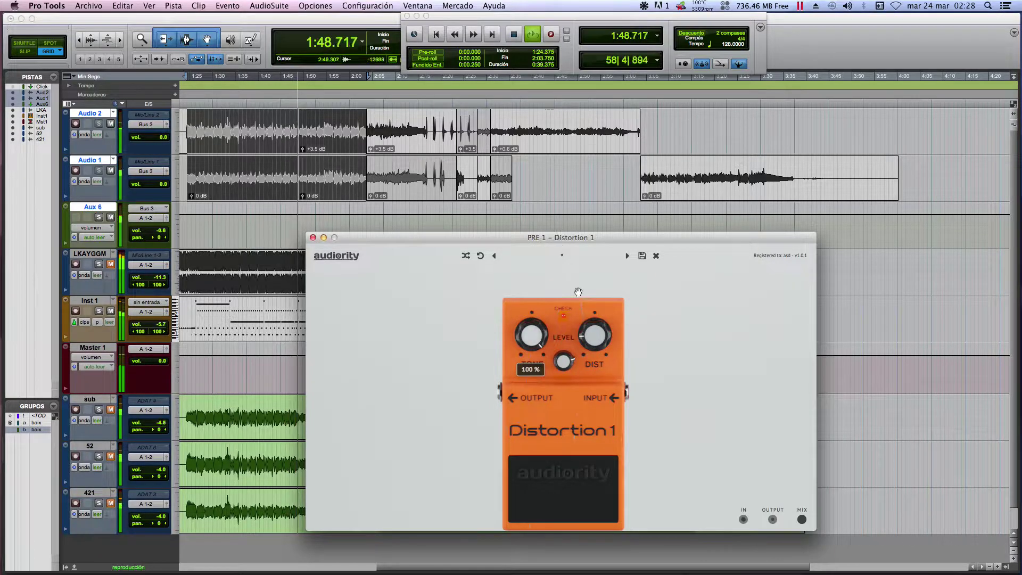
Step: Bring the pedal's TONE to 51% and fine-tune DIST and LEVEL
left_click_drag(597, 341, 595, 355)
left_click_drag(531, 334, 539, 384)
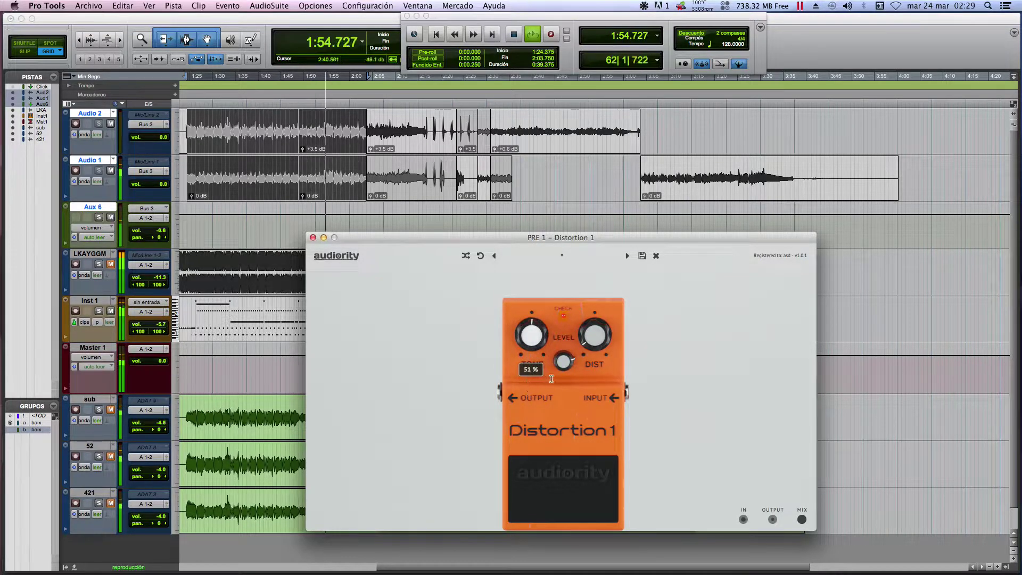
left_click_drag(600, 339, 597, 322)
left_click_drag(572, 356, 569, 371)
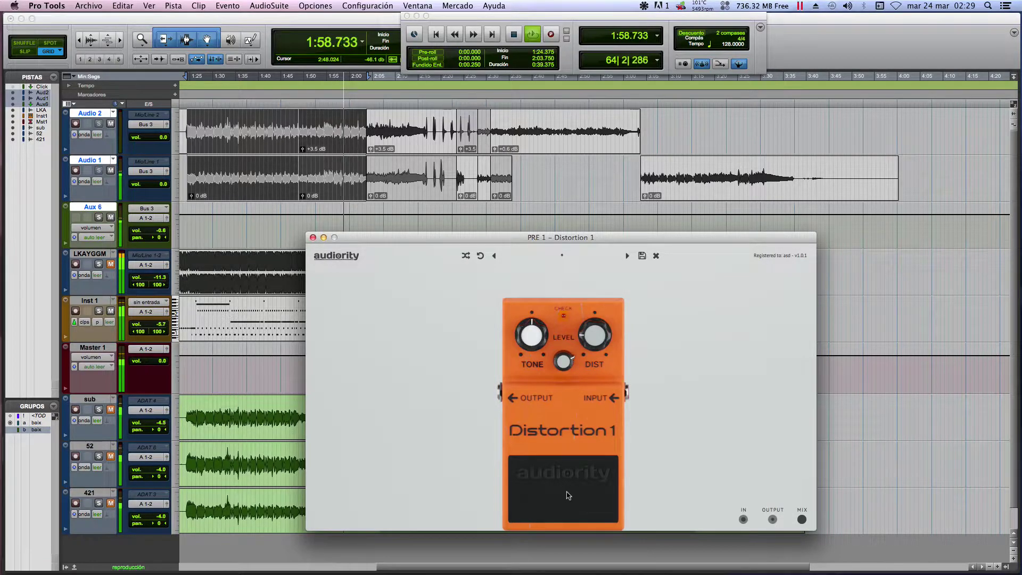
Step: Switch the pedal's bypass state, raise DIST to maximum, and lower LEVEL below its midpoint and TONE toward minimum
left_click(568, 496)
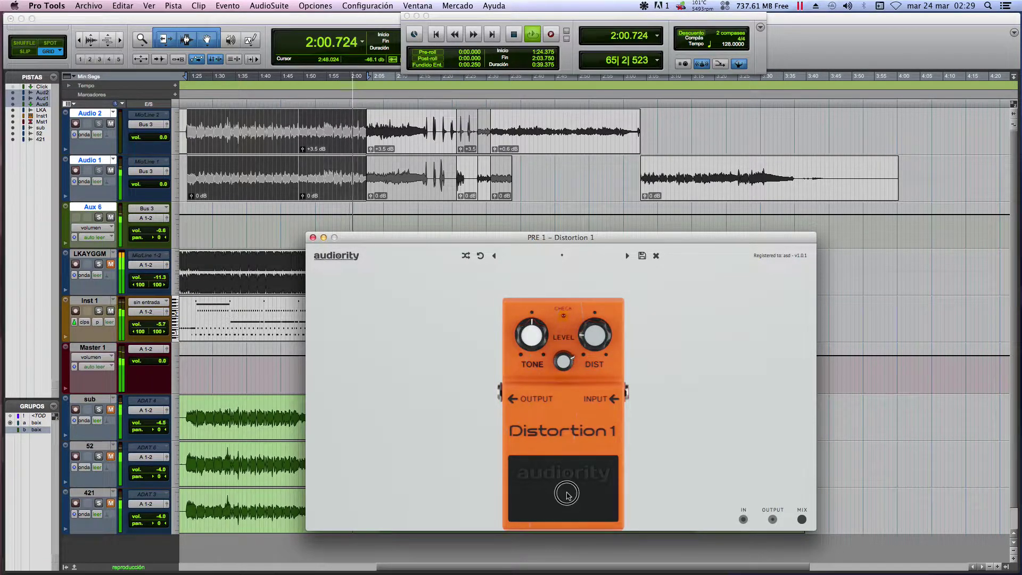
left_click_drag(592, 321, 628, 207)
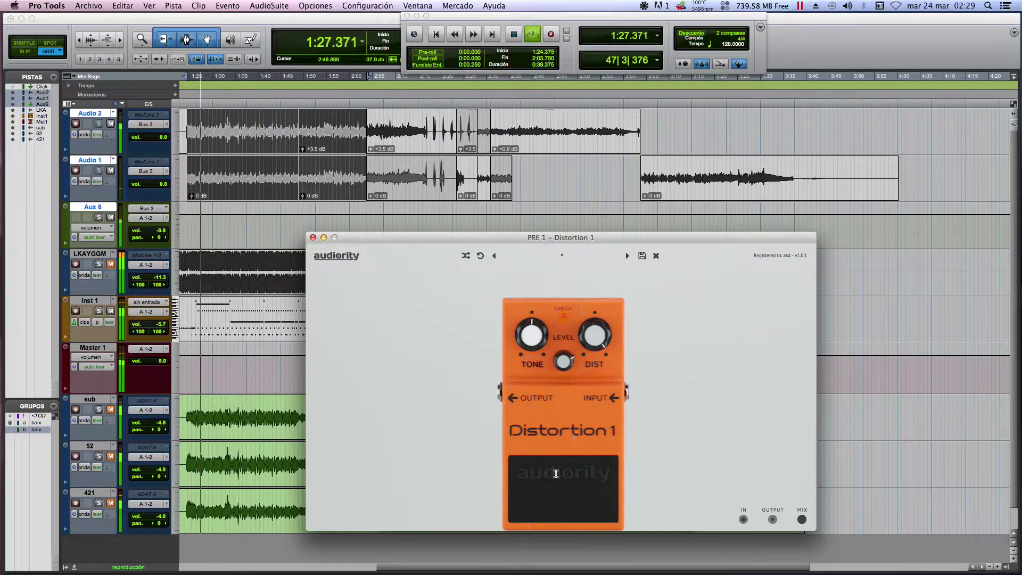
left_click_drag(563, 362, 544, 320)
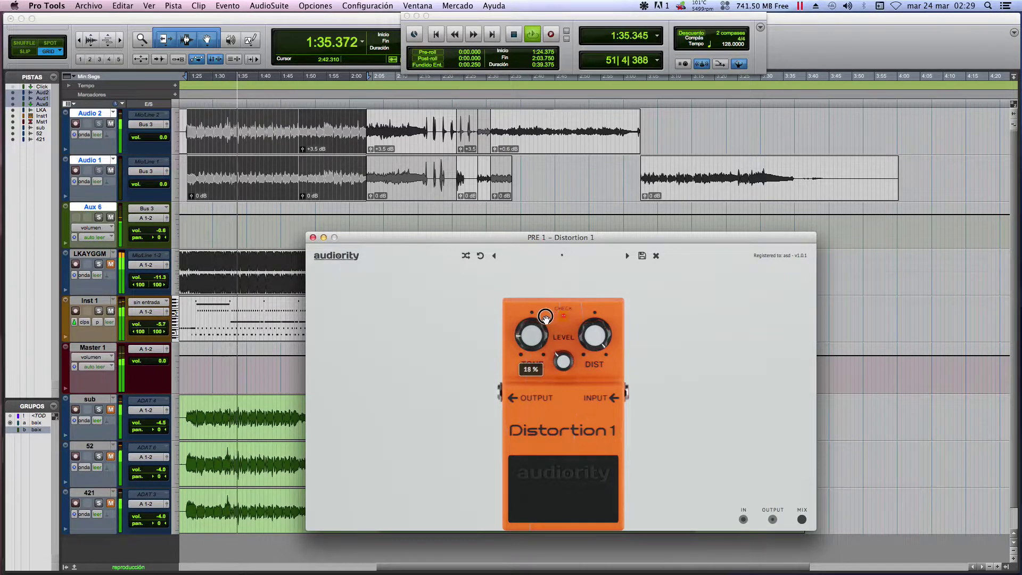
left_click_drag(529, 335, 526, 380)
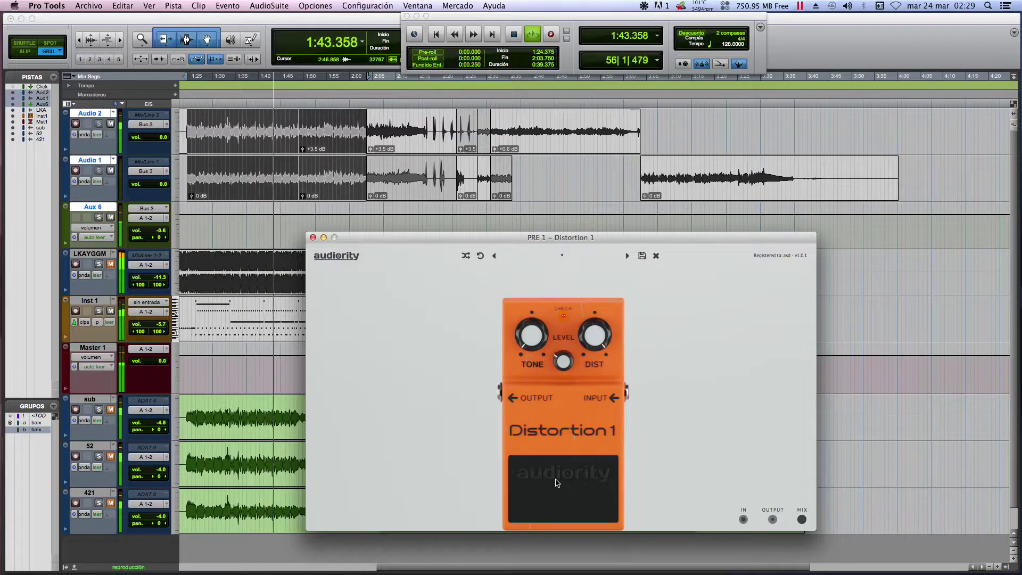
Step: Compare the pedal bypassed and active, then bring DIST and TONE to around their midpoints
left_click_drag(601, 333, 597, 371)
left_click(576, 470)
left_click(577, 471)
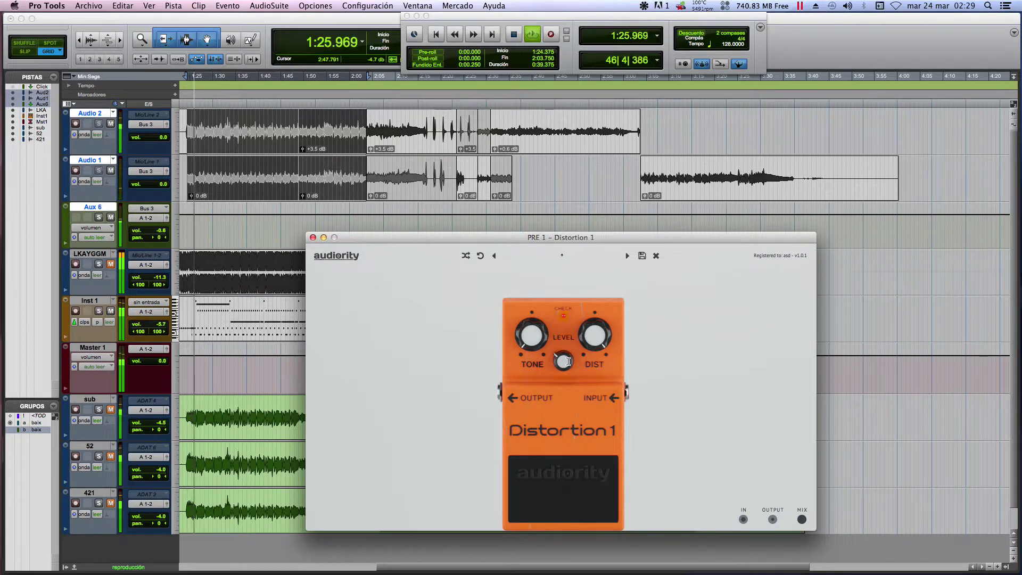
left_click_drag(587, 330, 590, 370)
left_click_drag(541, 337, 538, 280)
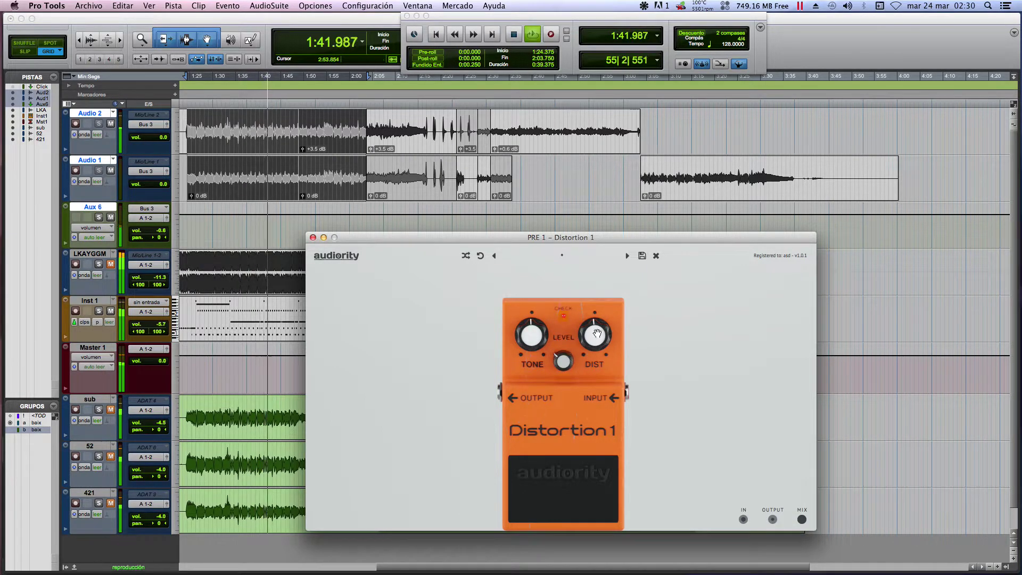
Step: Raise LEVEL past its midpoint, set TONE to about 20%, lower DIST below its midpoint, and toggle the pedal's bypass
left_click_drag(567, 354, 540, 381)
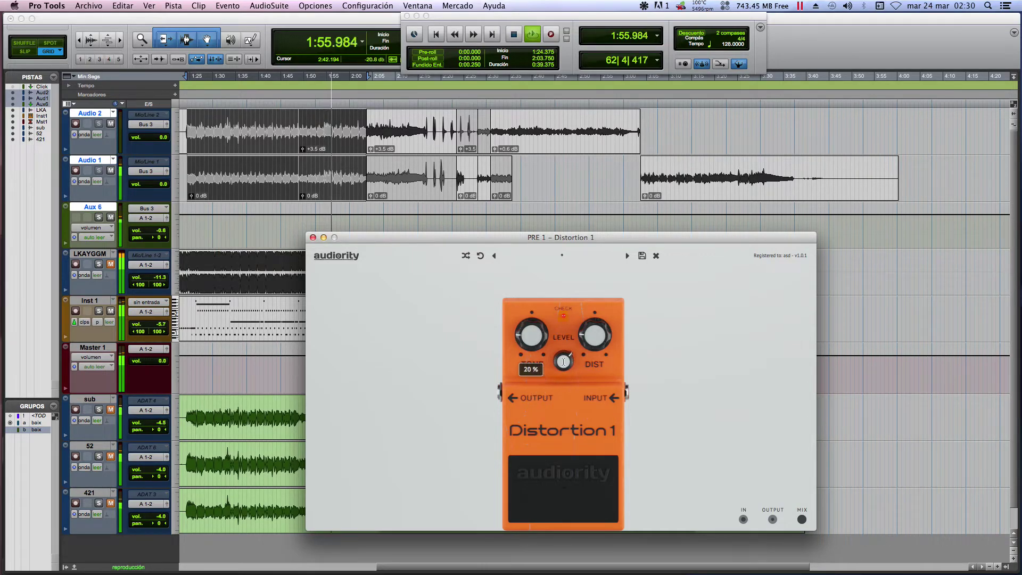
left_click_drag(594, 344, 594, 331)
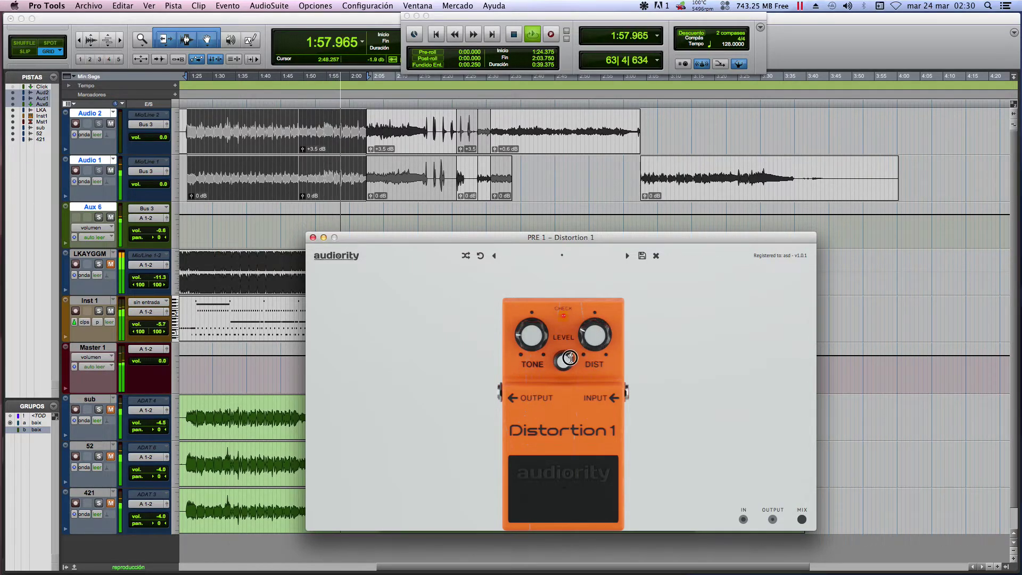
left_click(567, 486)
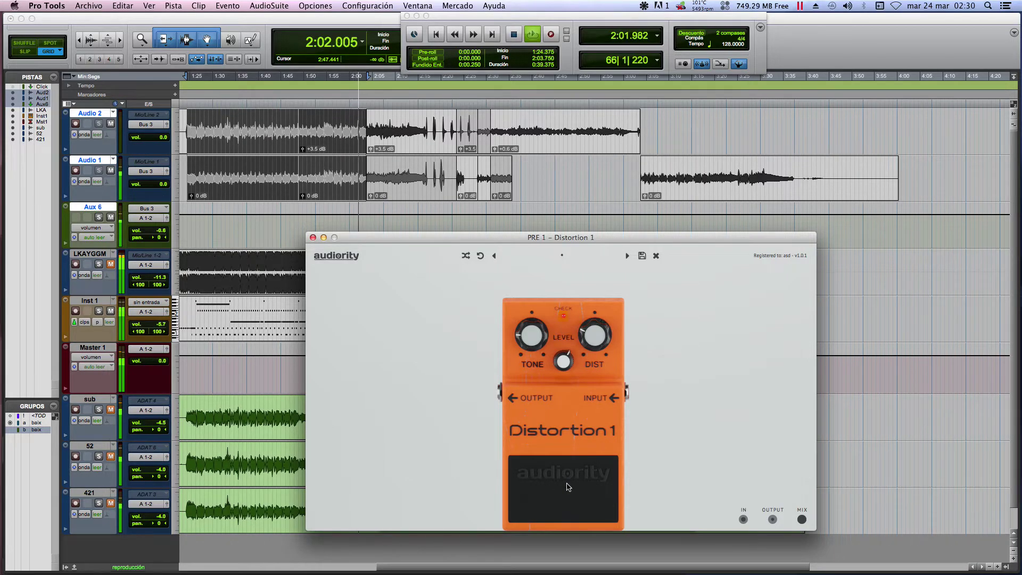